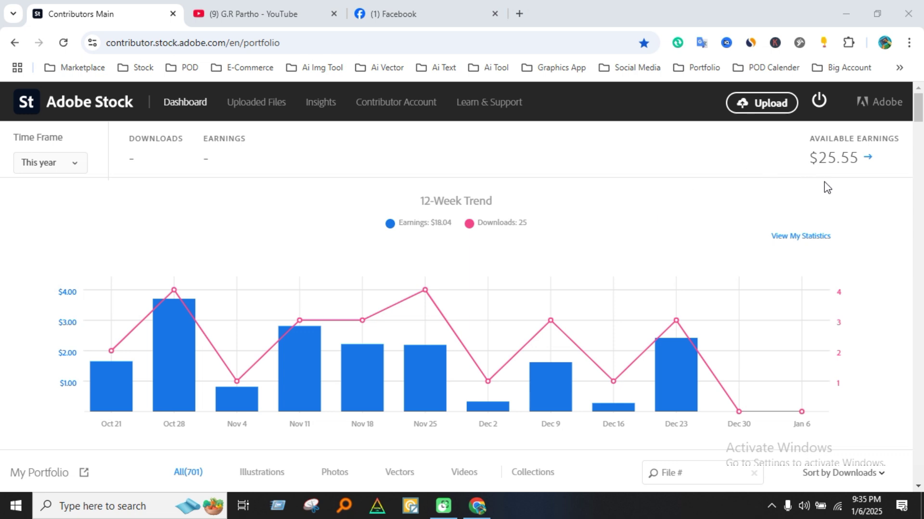
# Start a payout request from the available earnings on the dashboard and declare non-US tax residency.
pyautogui.click(869, 159)
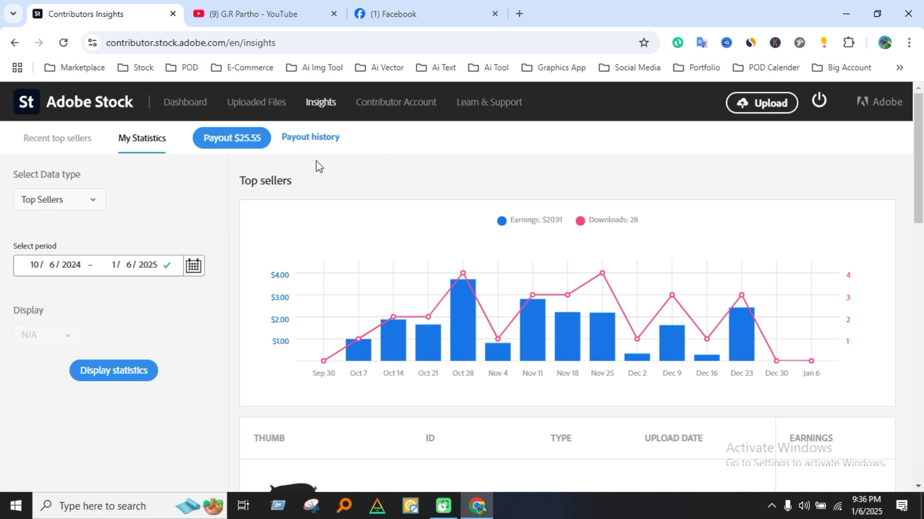
pyautogui.click(244, 143)
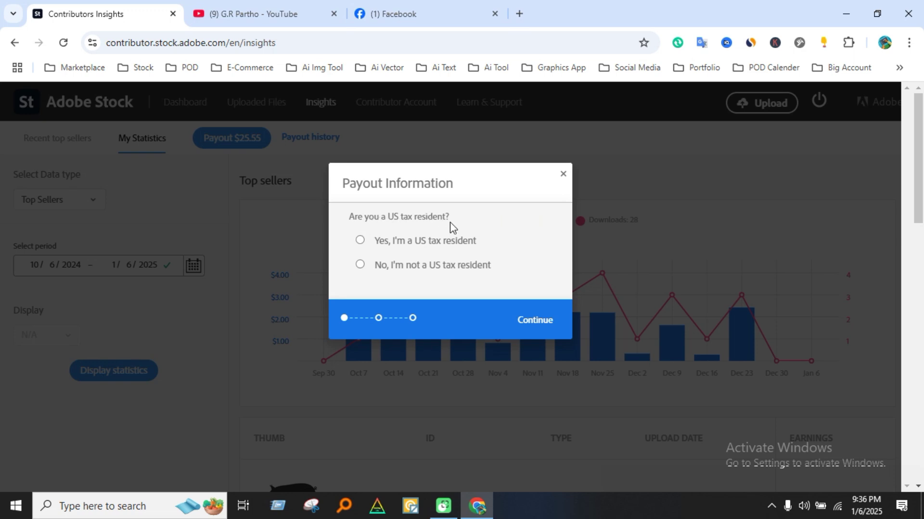
pyautogui.click(362, 265)
pyautogui.click(544, 324)
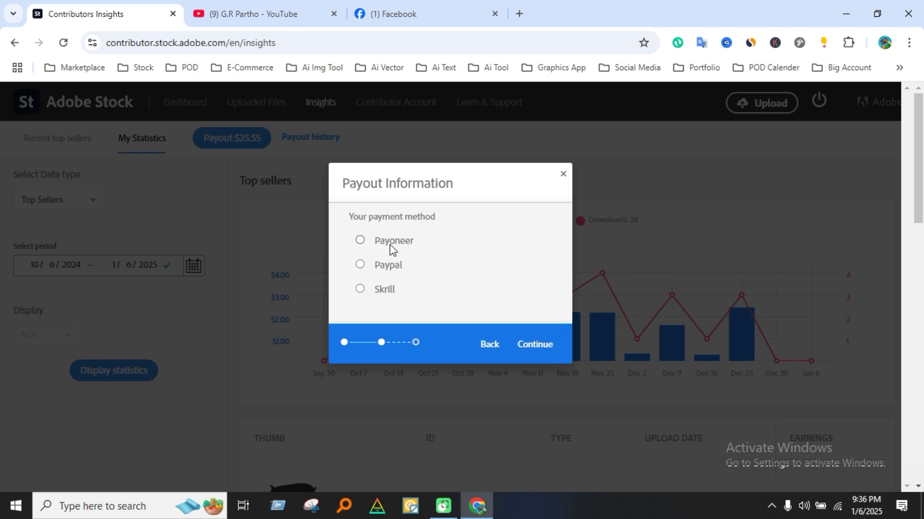
# Choose Payoneer as the payment method, proceed to its site and start sign-up with the Bank Transfers option.
pyautogui.click(534, 345)
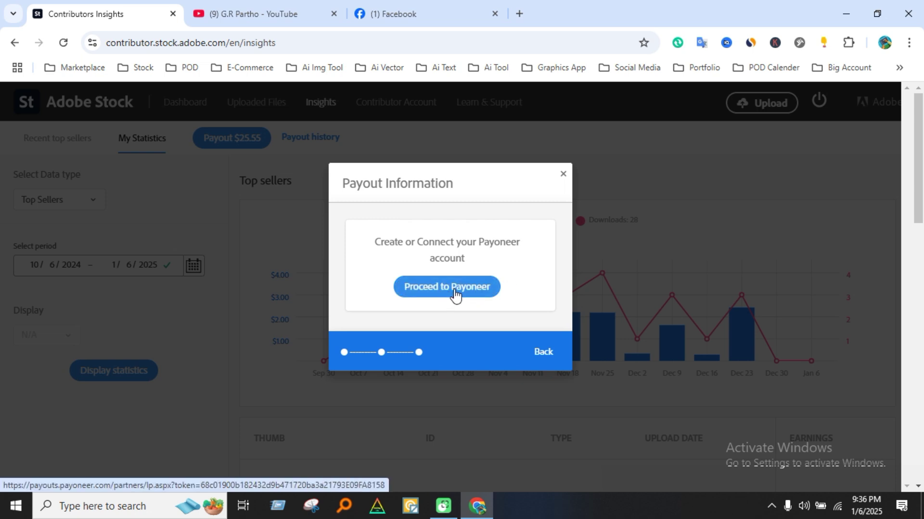
pyautogui.click(470, 291)
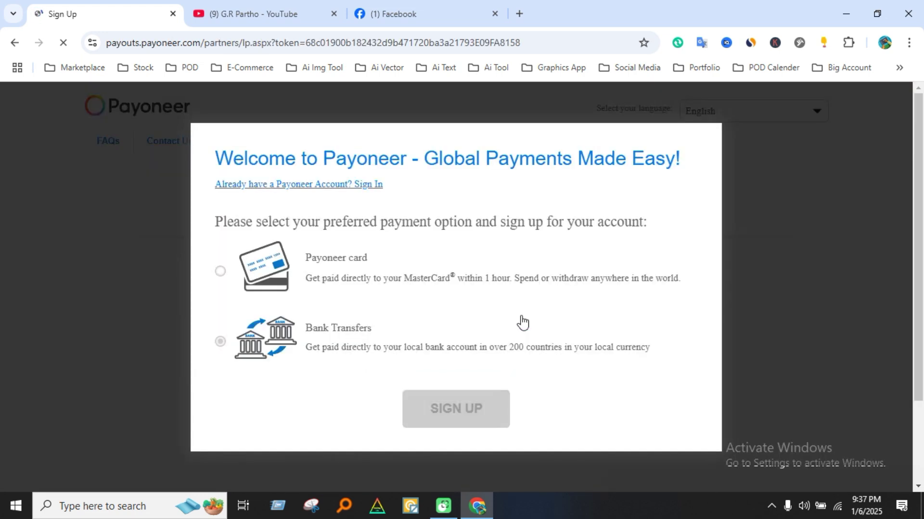
pyautogui.click(321, 291)
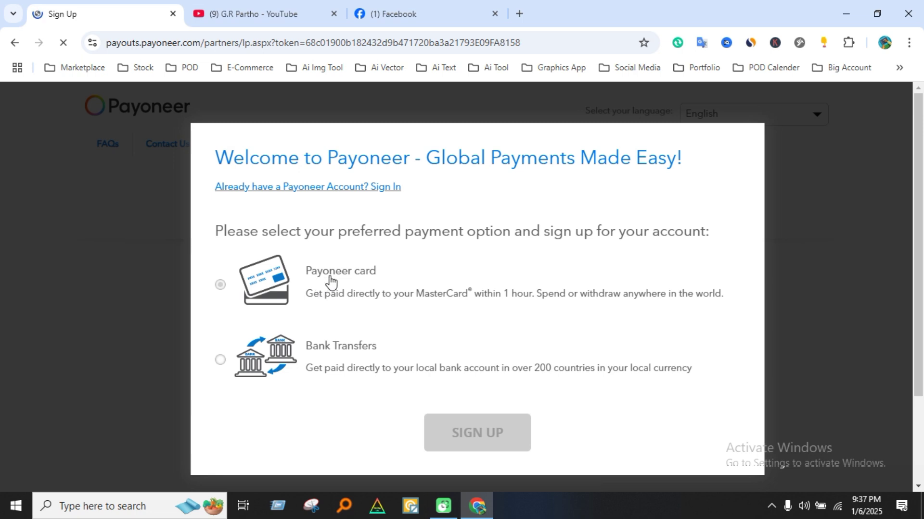
pyautogui.click(335, 354)
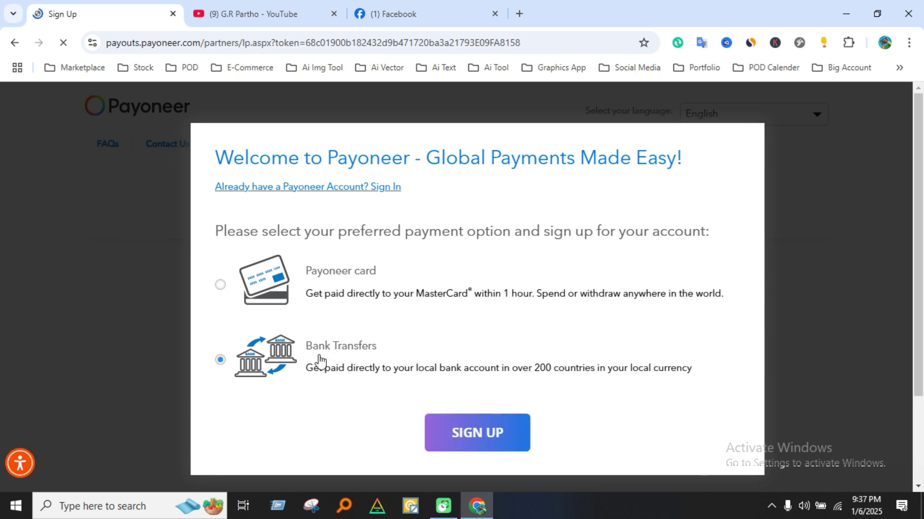
pyautogui.click(486, 440)
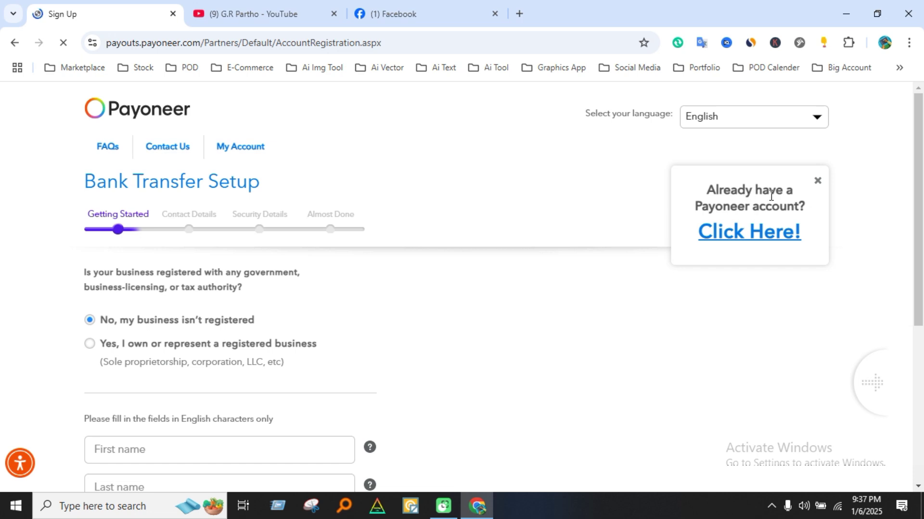
# Open the sign-in window for connecting an existing Payoneer account and close it.
pyautogui.click(755, 232)
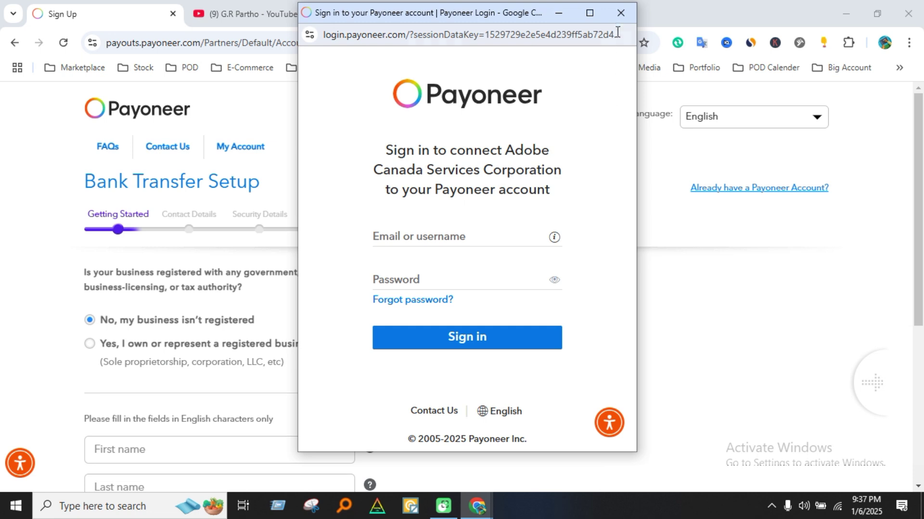
pyautogui.click(620, 14)
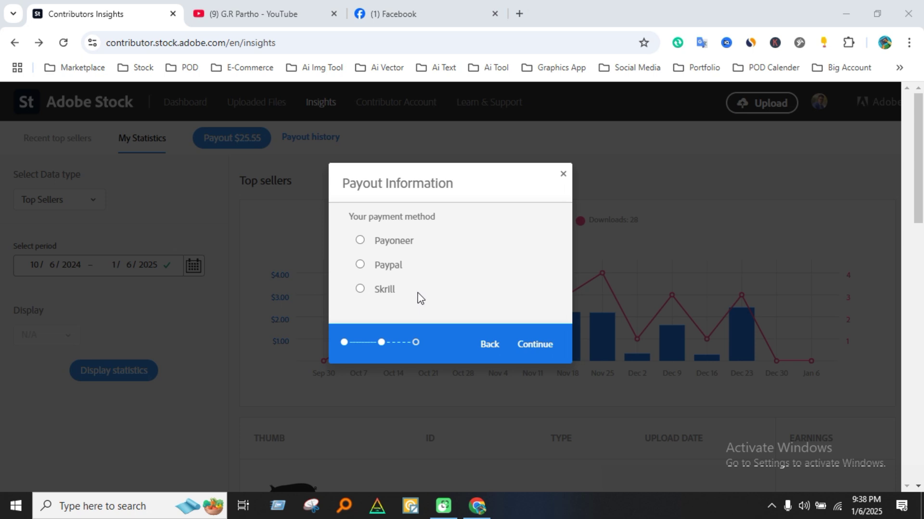
# Choose Skrill as the payment method, and enter and repeat the Skrill account e-mail for the payout.
pyautogui.click(377, 291)
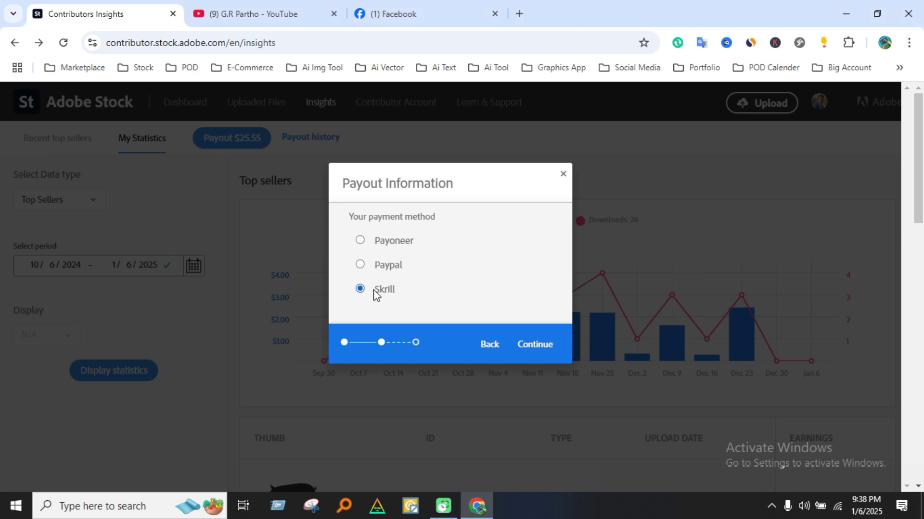
pyautogui.click(545, 347)
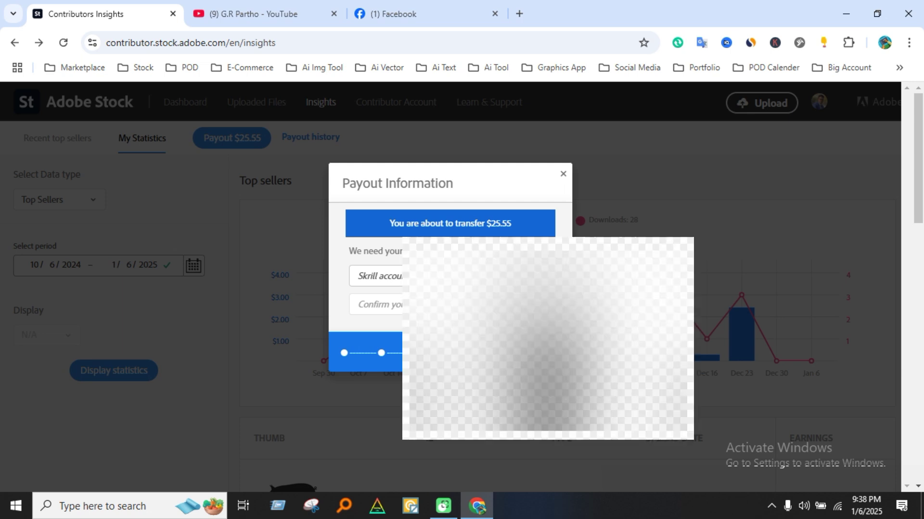
pyautogui.click(375, 276)
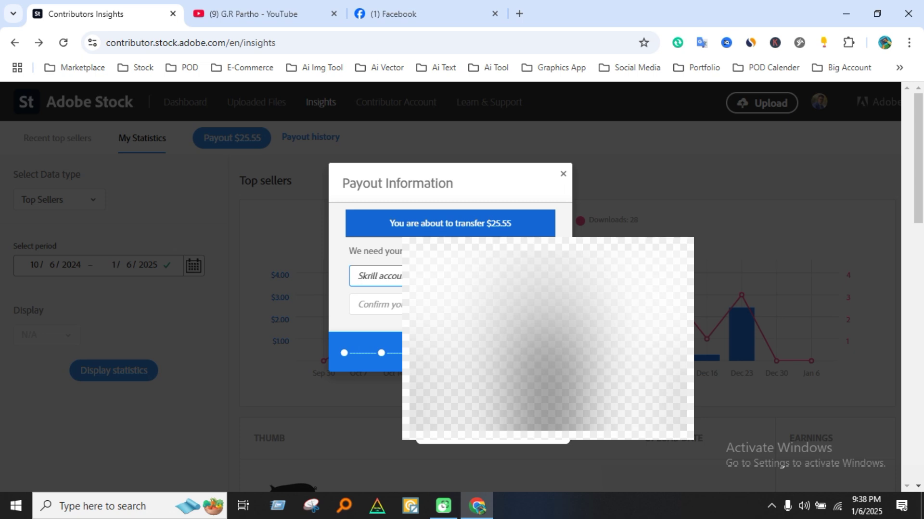
pyautogui.press('Down')
pyautogui.press('Return')
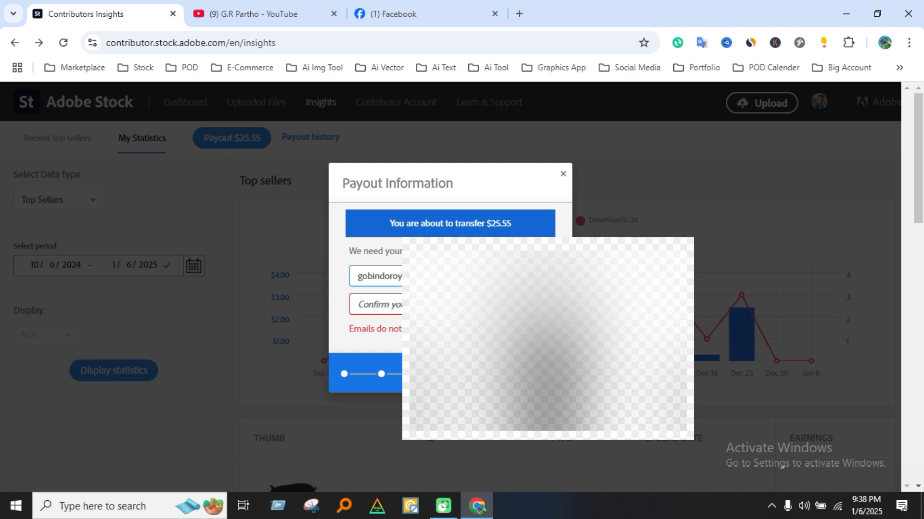
pyautogui.click(375, 304)
pyautogui.hotkey('ctrl', 'v')
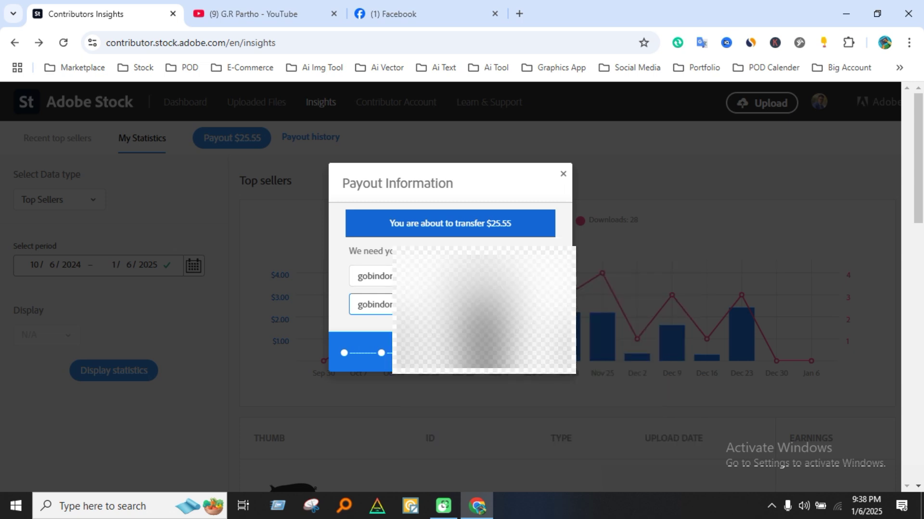
pyautogui.press('Return')
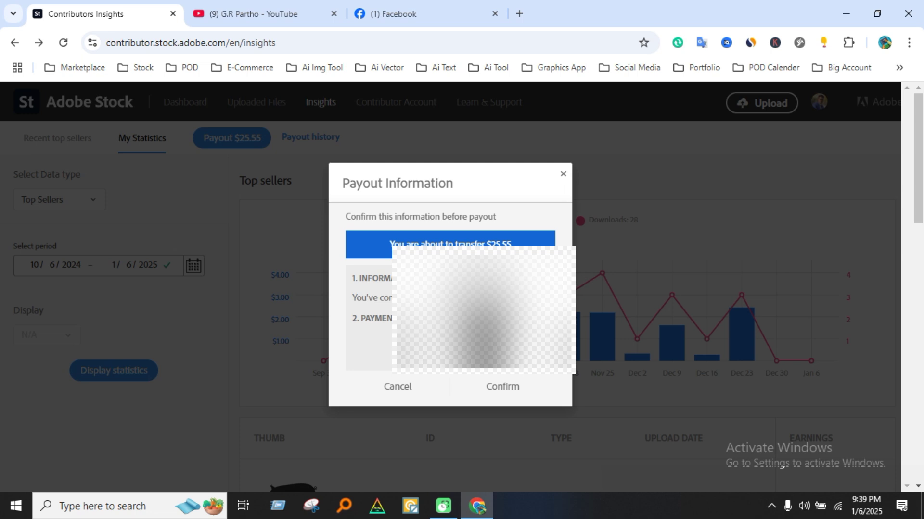
# Review and confirm the Skrill payout request, and dismiss the submission notice.
pyautogui.scroll(-1, 507, 387)
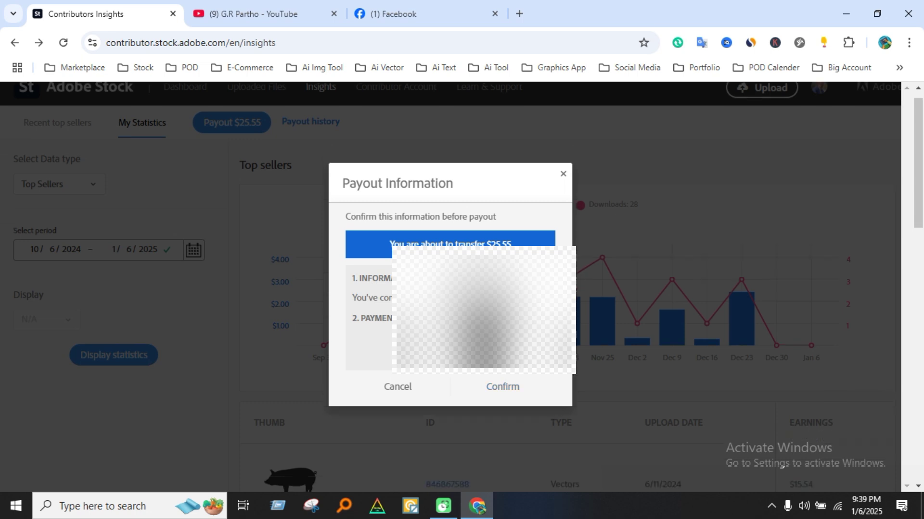
pyautogui.scroll(1, 507, 388)
pyautogui.click(505, 387)
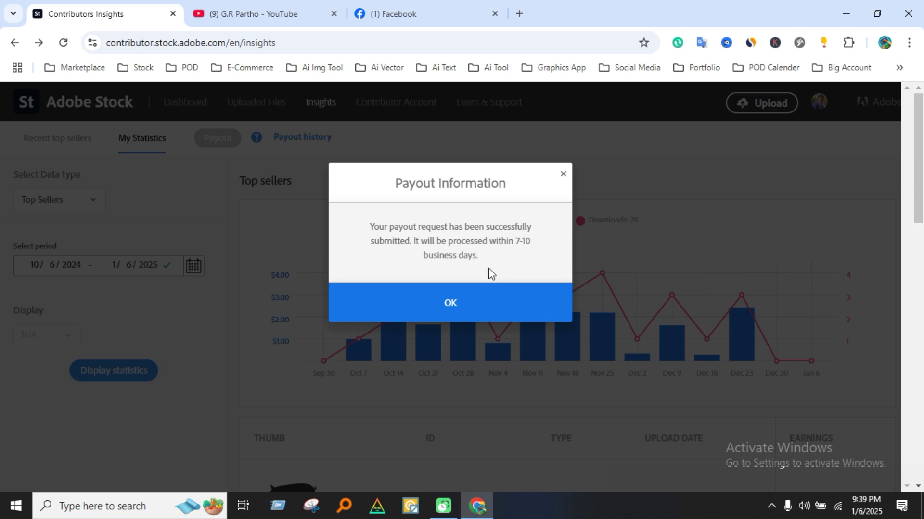
pyautogui.click(454, 303)
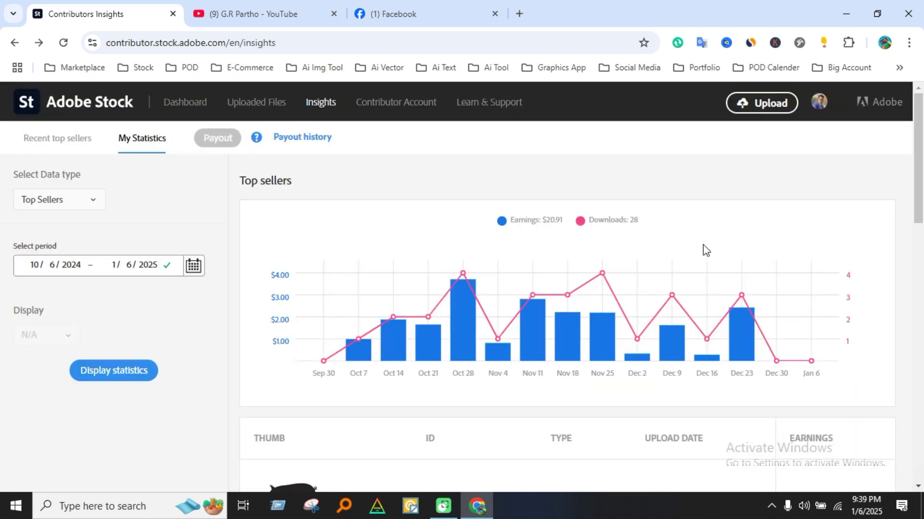
# Return to the contributor dashboard and reopen the available earnings details to check the payout status.
pyautogui.click(125, 100)
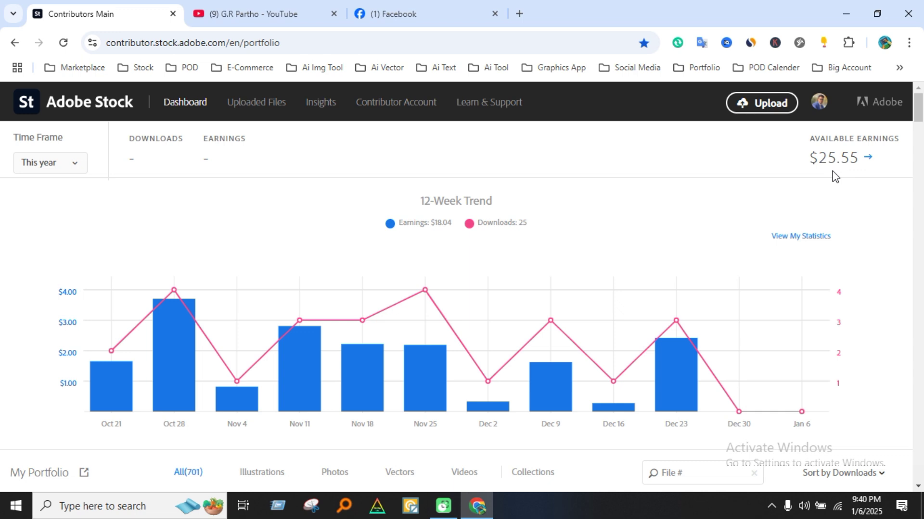
pyautogui.click(867, 158)
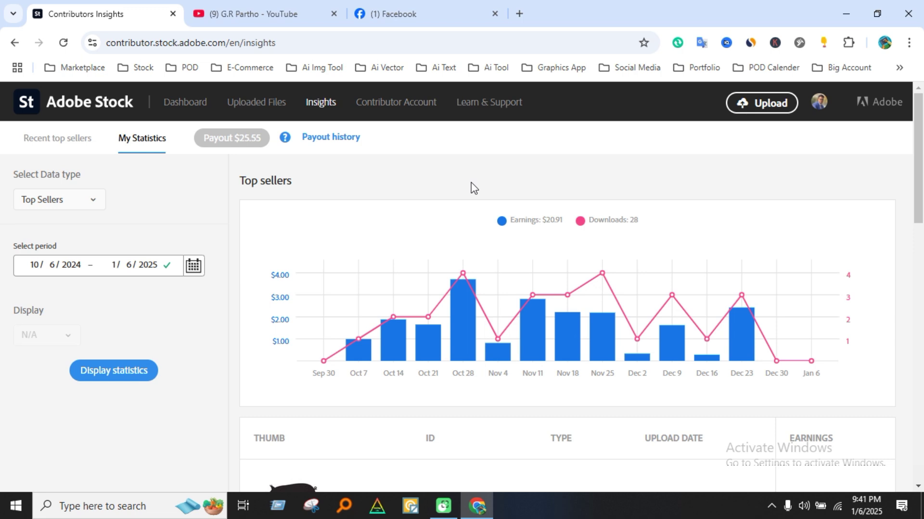
# Browse the YouTube channel's videos and playlists down to Microstock Passive Income, and switch to the Facebook page.
pyautogui.click(285, 11)
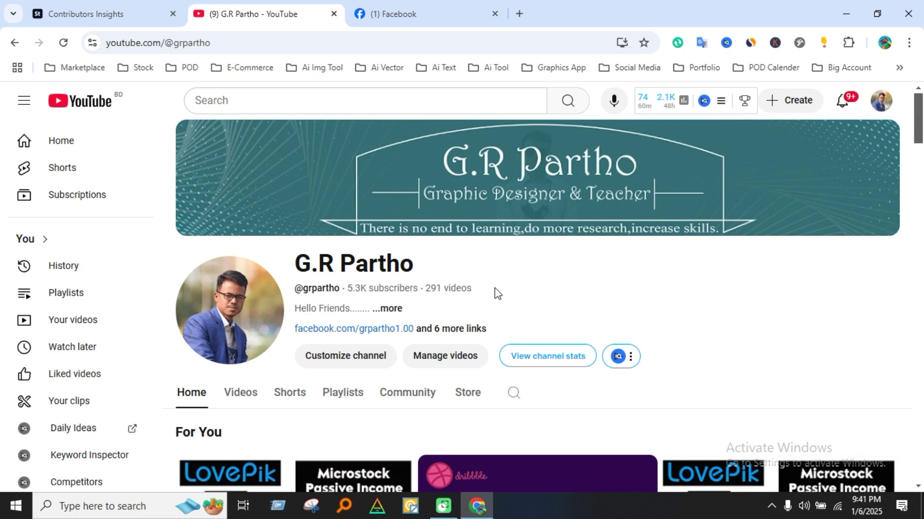
pyautogui.scroll(-8, 514, 288)
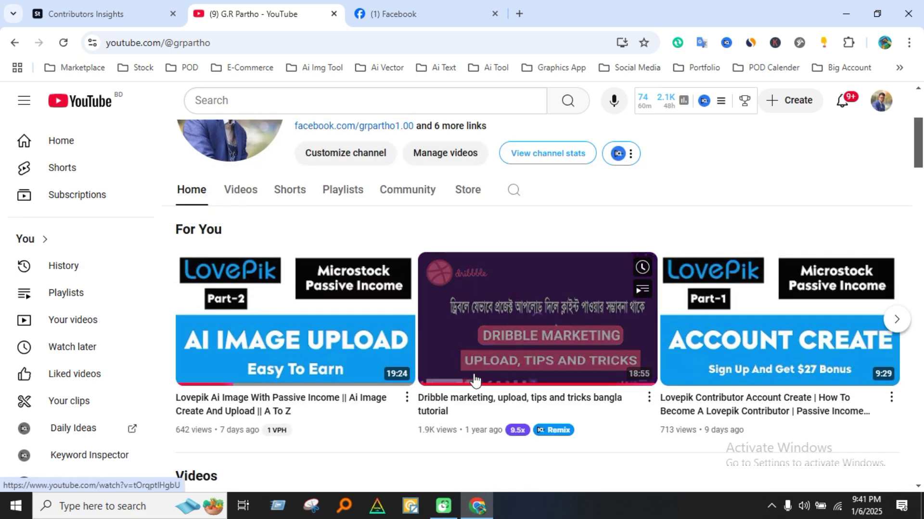
pyautogui.scroll(-6, 497, 379)
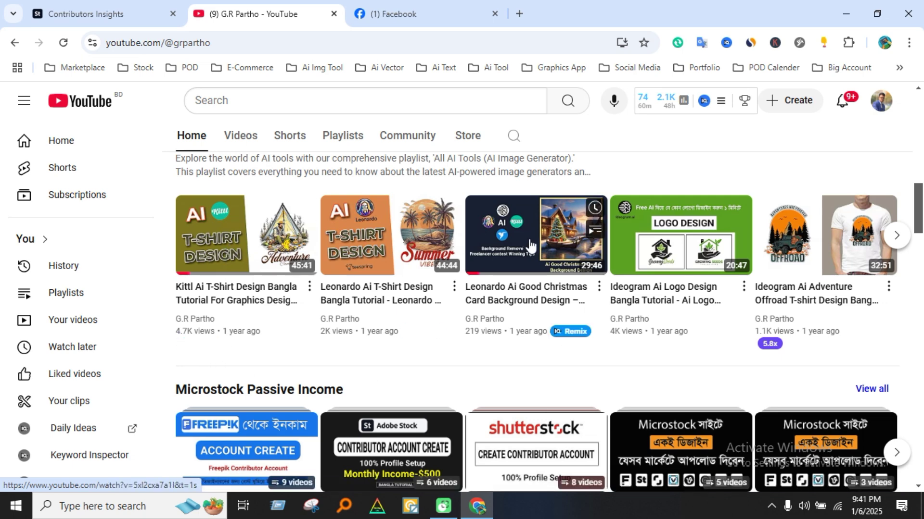
pyautogui.scroll(-3, 275, 337)
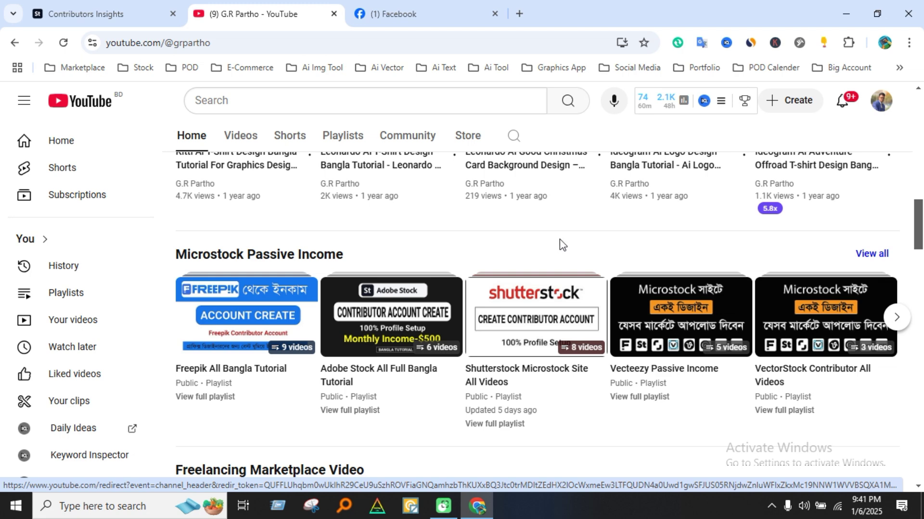
pyautogui.click(432, 6)
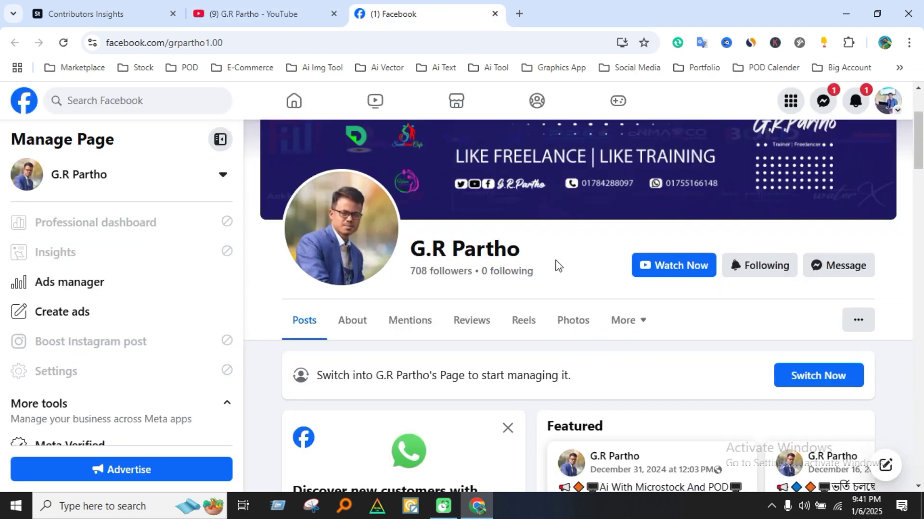